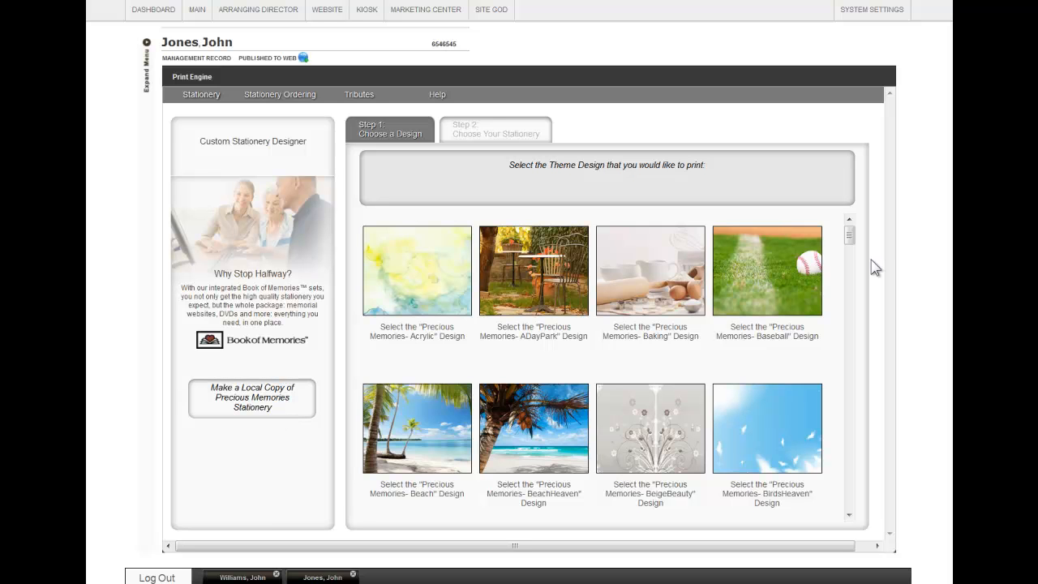
Scroll through the theme designs and select a design for the stationery.
{"action": "left_click_drag", "start_coordinate": [848, 237], "coordinate": [859, 385]}
{"action": "left_click", "coordinate": [437, 415]}
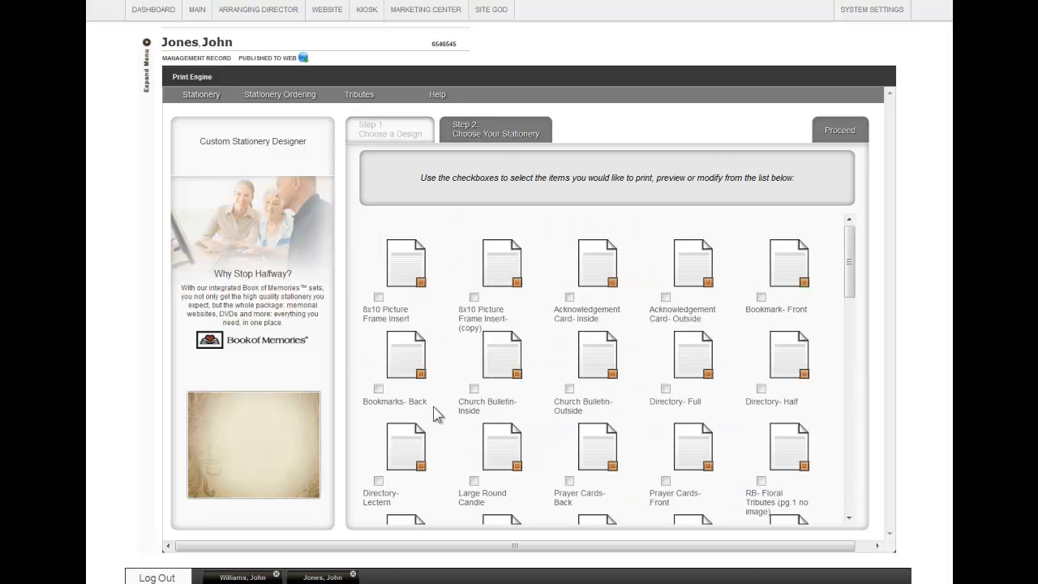
Tick the Bookmark- Front stationery item and proceed to the editor.
{"action": "mouse_move", "coordinate": [845, 252]}
{"action": "left_mouse_down"}
{"action": "mouse_move", "coordinate": [854, 489]}
{"action": "mouse_move", "coordinate": [849, 262]}
{"action": "left_mouse_up"}
{"action": "left_click", "coordinate": [760, 296]}
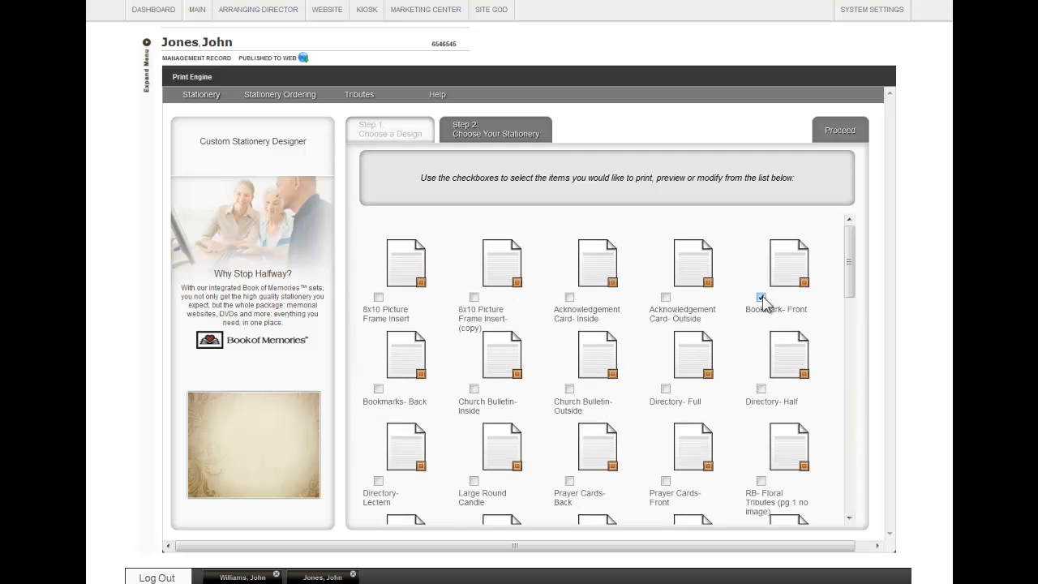
{"action": "left_click", "coordinate": [840, 131]}
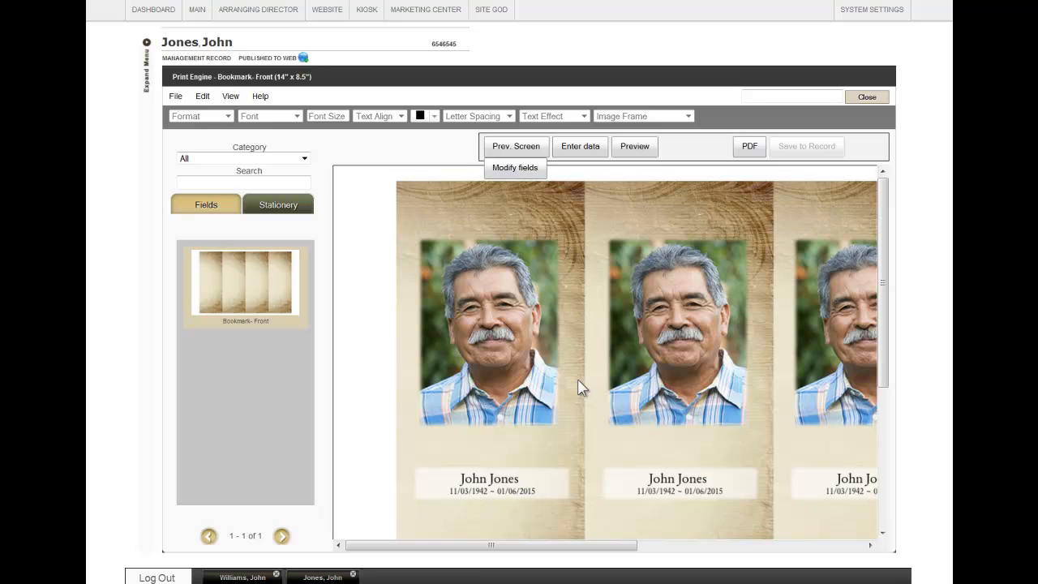
Apply the Wood image frame to the first bookmark's photo.
{"action": "left_click", "coordinate": [502, 281]}
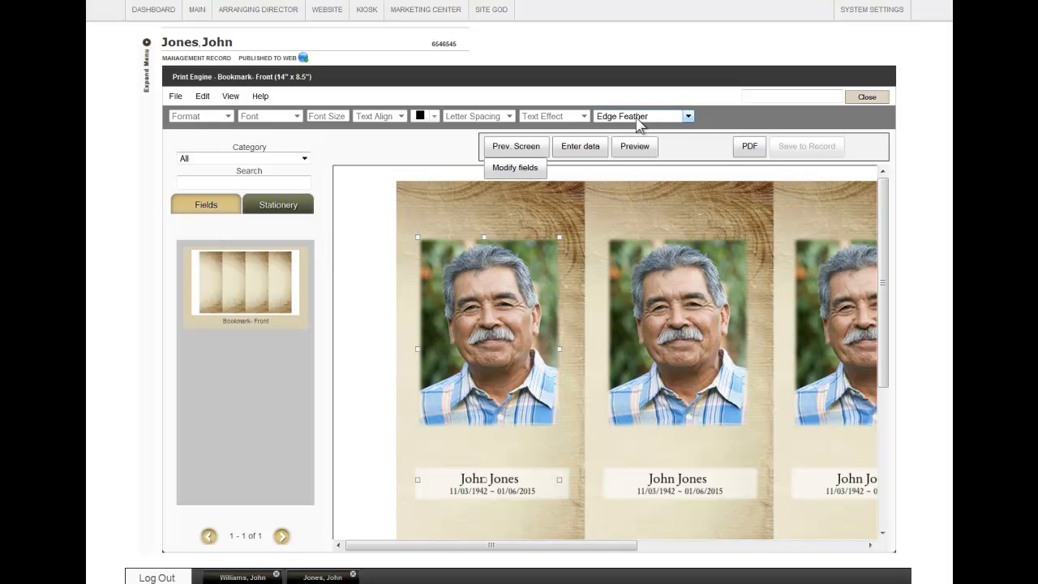
{"action": "left_click", "coordinate": [687, 116]}
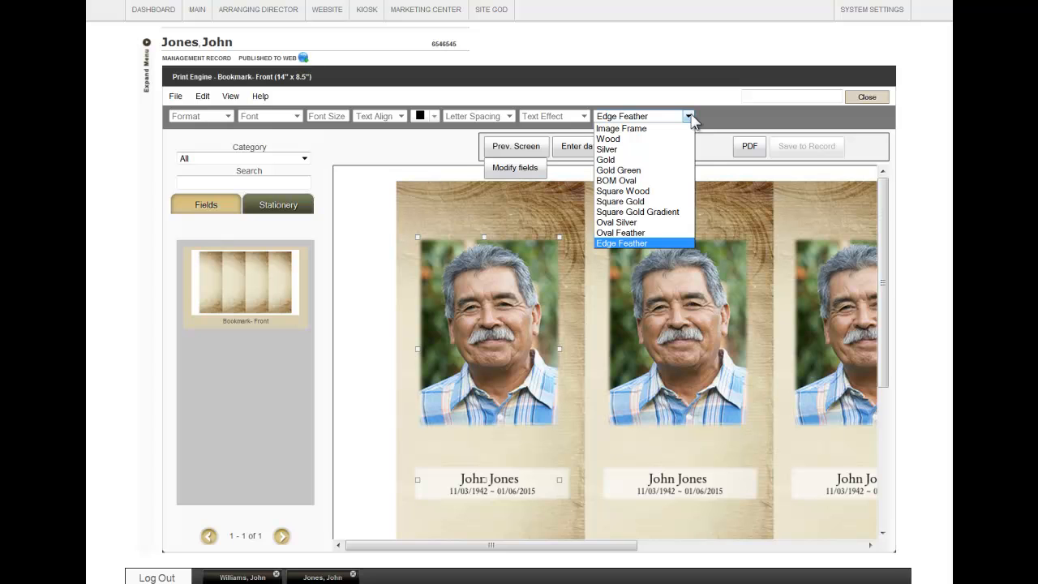
{"action": "left_click", "coordinate": [658, 140]}
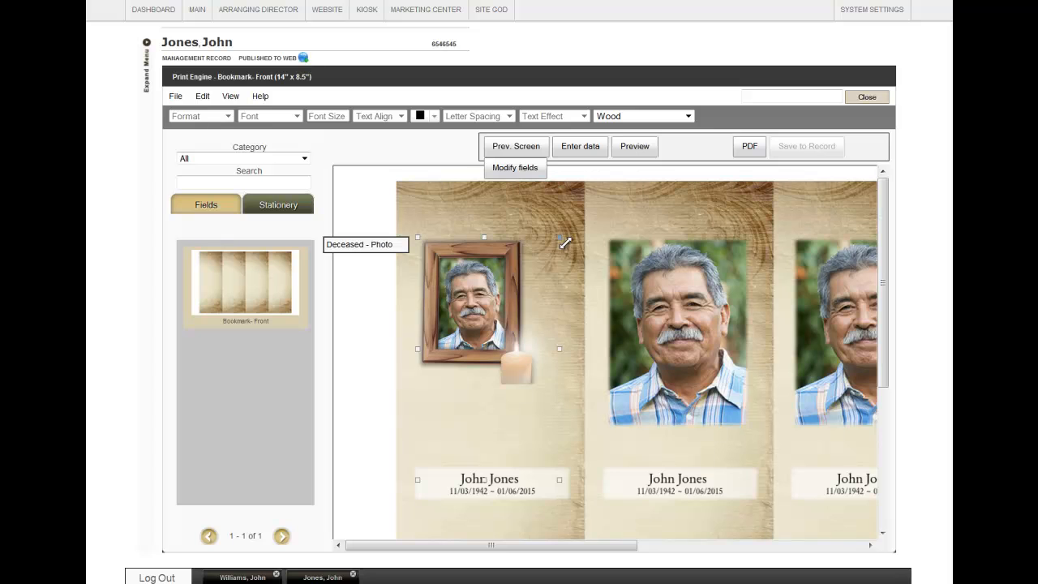
Enlarge the framed photo on the first bookmark and copy it.
{"action": "left_click_drag", "start_coordinate": [585, 217], "coordinate": [621, 187]}
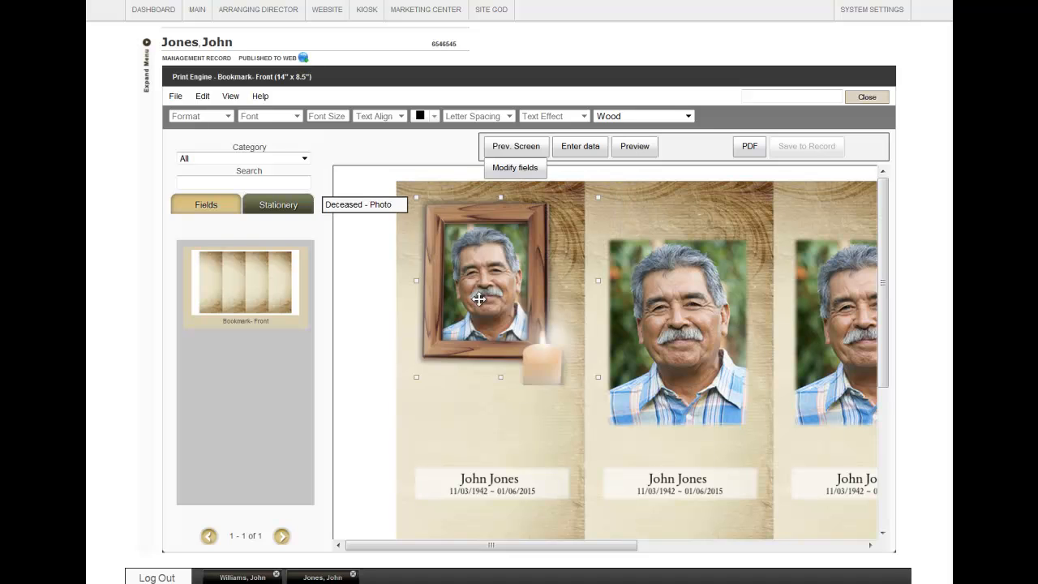
{"action": "right_click", "coordinate": [480, 299]}
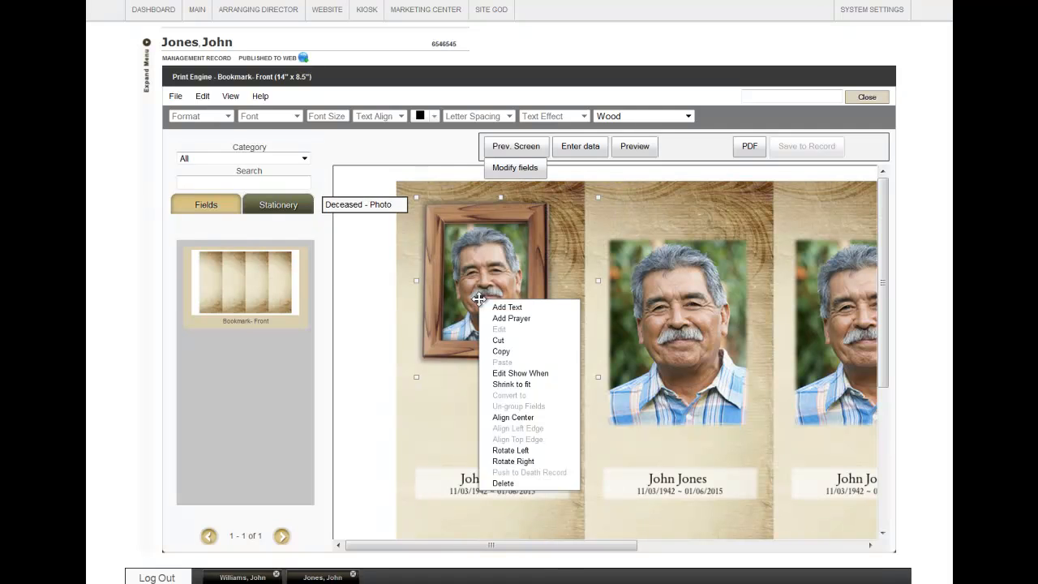
{"action": "left_click", "coordinate": [501, 351]}
Replace the second bookmark's photo with a pasted copy of the framed photo and position it.
{"action": "right_click", "coordinate": [679, 251]}
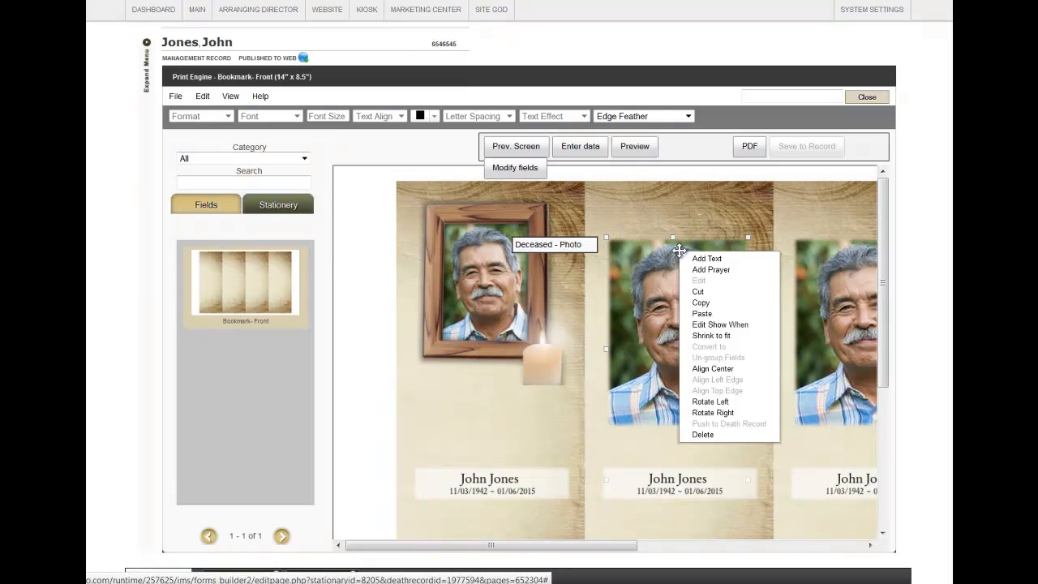
{"action": "left_click", "coordinate": [712, 434]}
{"action": "left_click", "coordinate": [500, 223]}
{"action": "right_click", "coordinate": [663, 246]}
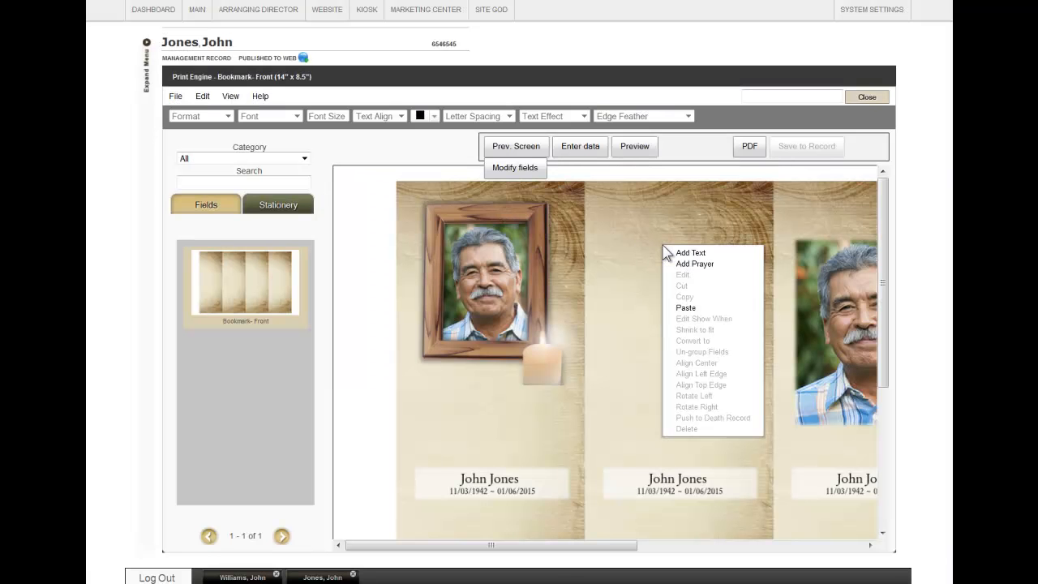
{"action": "left_click", "coordinate": [690, 307]}
{"action": "left_click_drag", "start_coordinate": [652, 258], "coordinate": [649, 267]}
Apply a text effect to the deceased's name on the first bookmark.
{"action": "left_click", "coordinate": [519, 483]}
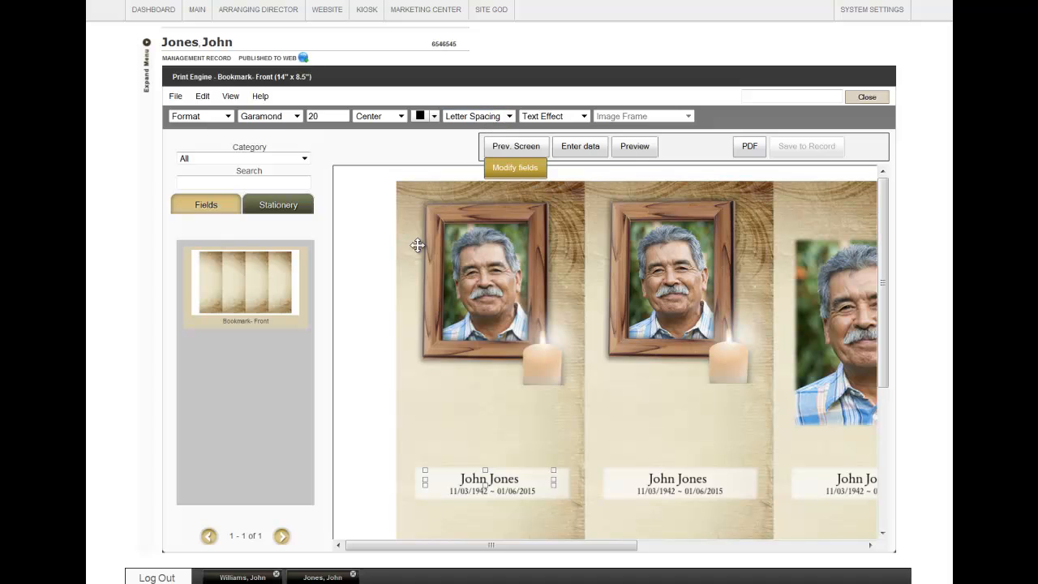
{"action": "left_click", "coordinate": [554, 116]}
{"action": "left_click", "coordinate": [548, 138]}
Try to delete the date of birth and date of death field on the first bookmark.
{"action": "left_click", "coordinate": [486, 494]}
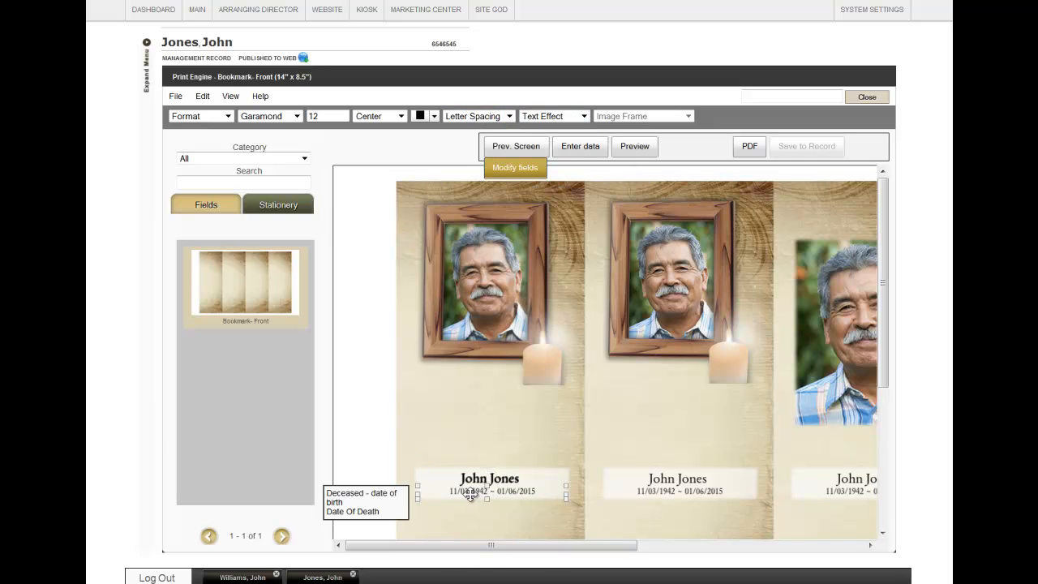
{"action": "right_click", "coordinate": [470, 495]}
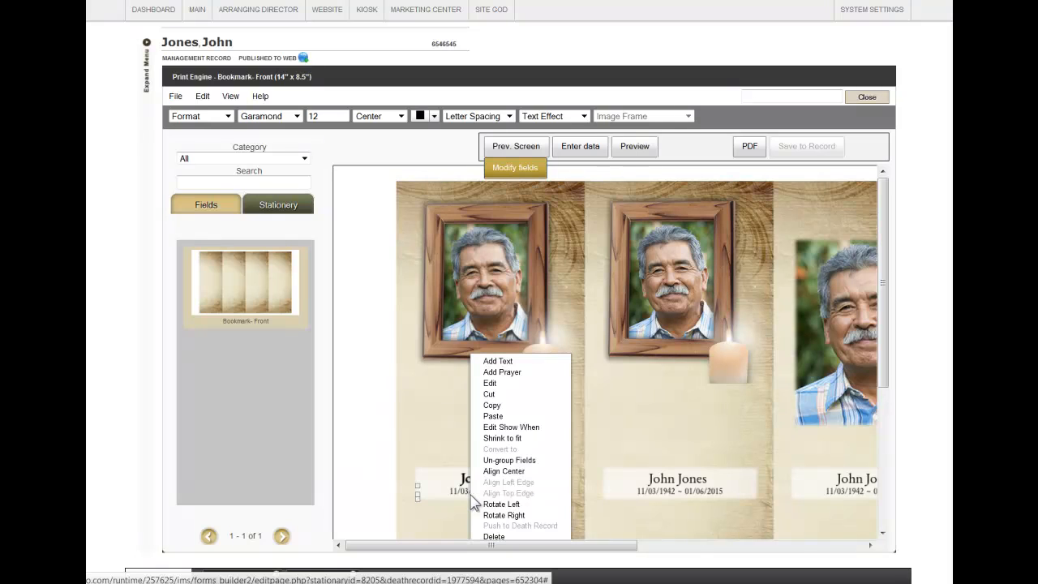
{"action": "left_click", "coordinate": [498, 535]}
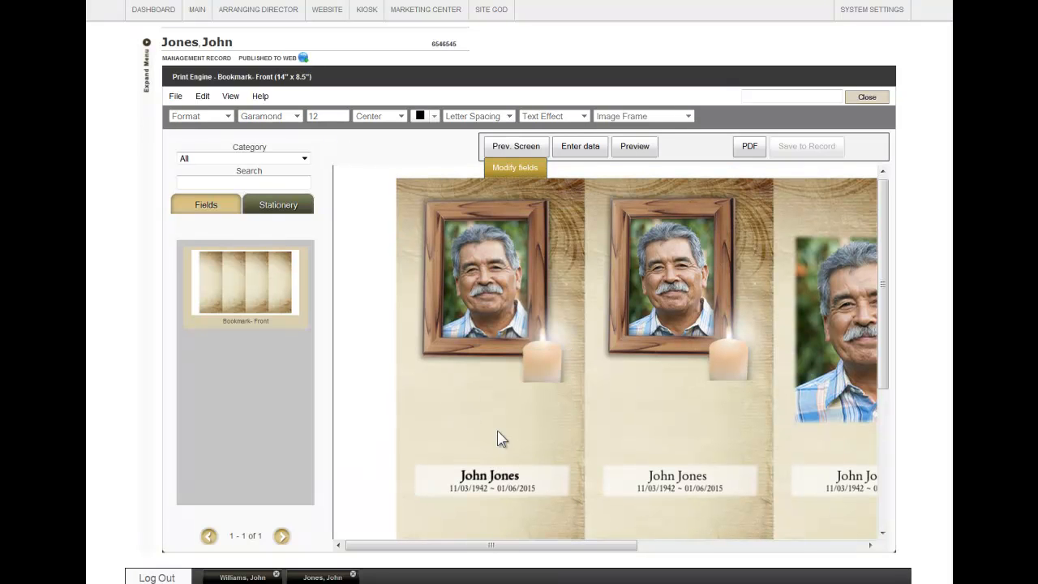
Browse the Stationery field list and place a Clergy field below the photo on the first bookmark.
{"action": "left_click", "coordinate": [204, 207]}
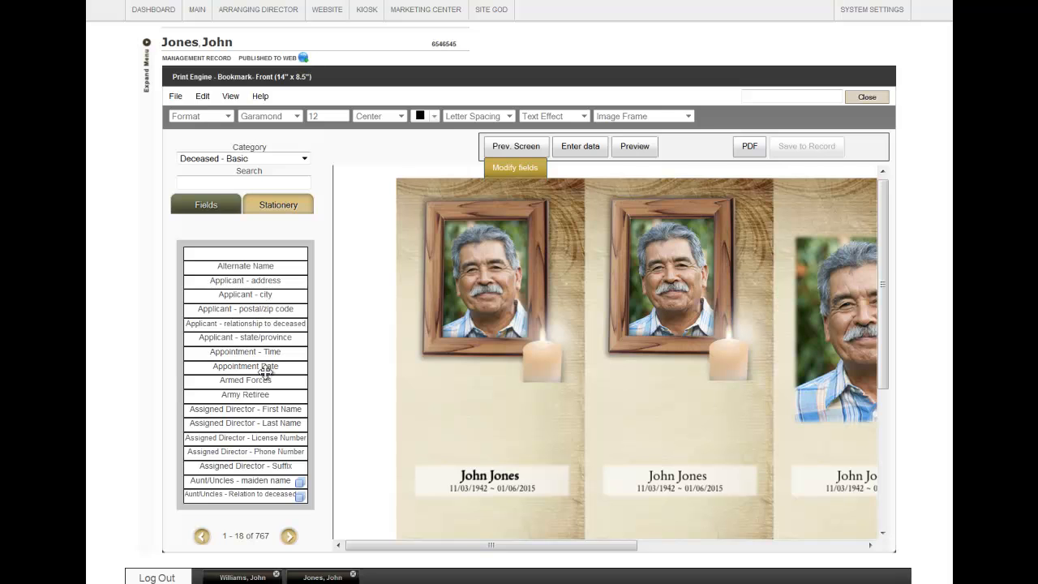
{"action": "left_click", "coordinate": [290, 536]}
{"action": "left_click", "coordinate": [291, 537]}
{"action": "left_click", "coordinate": [290, 537]}
{"action": "left_click", "coordinate": [291, 537]}
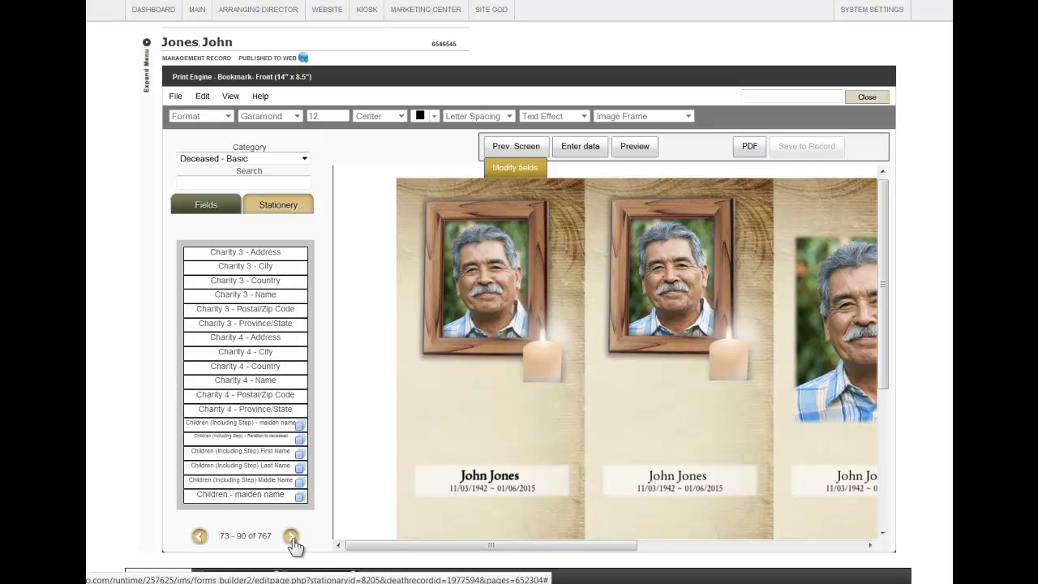
{"action": "left_click", "coordinate": [291, 537]}
{"action": "mouse_move", "coordinate": [242, 309]}
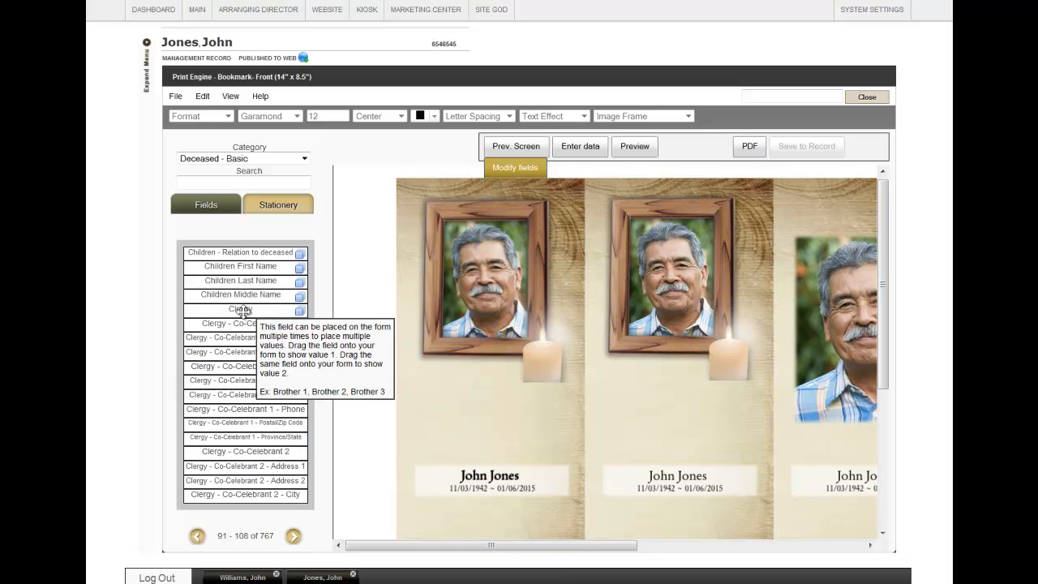
{"action": "left_click_drag", "start_coordinate": [242, 308], "coordinate": [479, 417]}
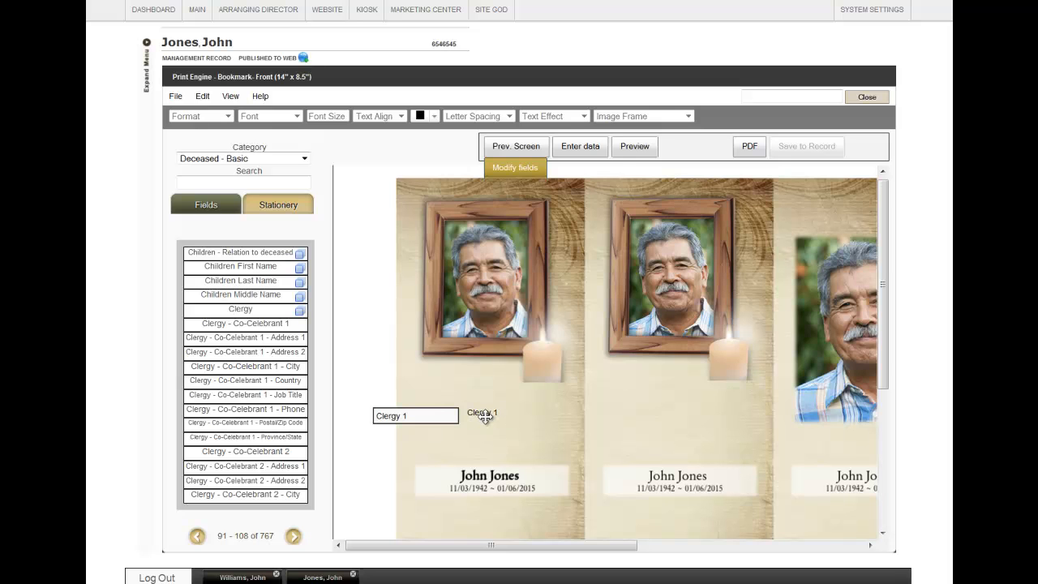
{"action": "left_click", "coordinate": [488, 411]}
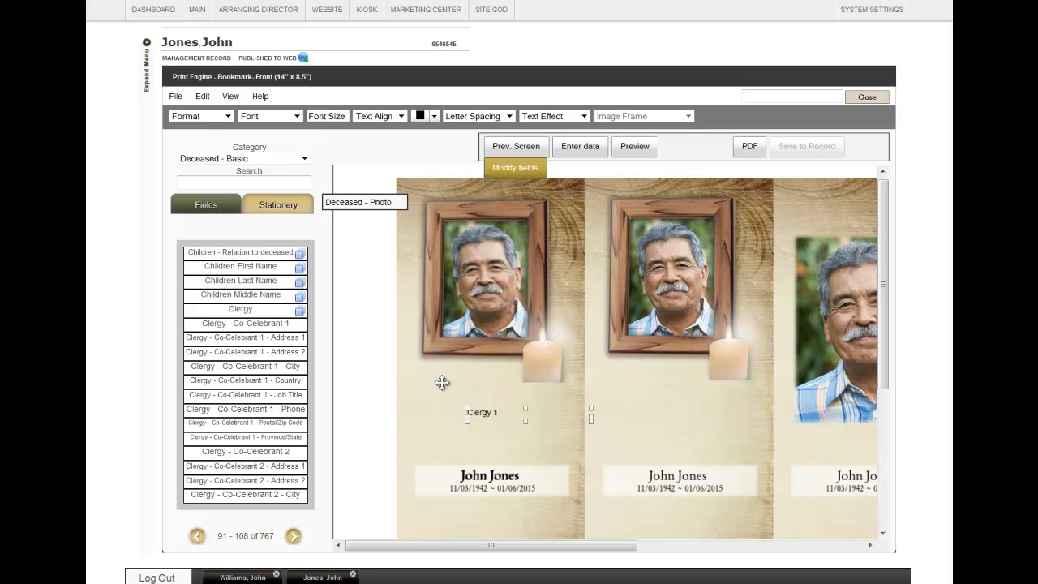
Add a static text box reading Kingston, Ontario and move it just below the framed photo.
{"action": "right_click", "coordinate": [445, 393]}
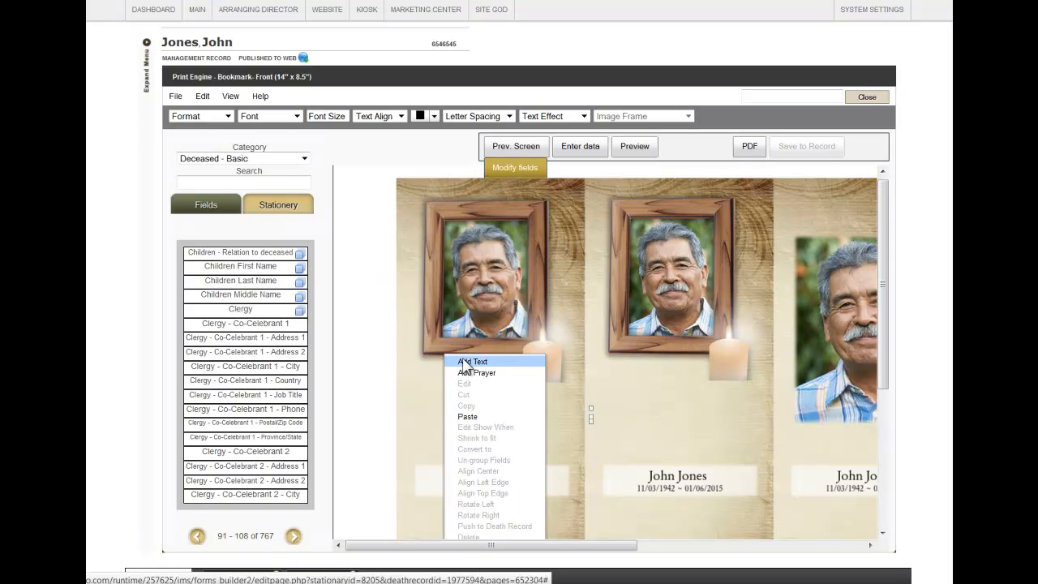
{"action": "left_click", "coordinate": [462, 358]}
{"action": "left_click", "coordinate": [463, 359]}
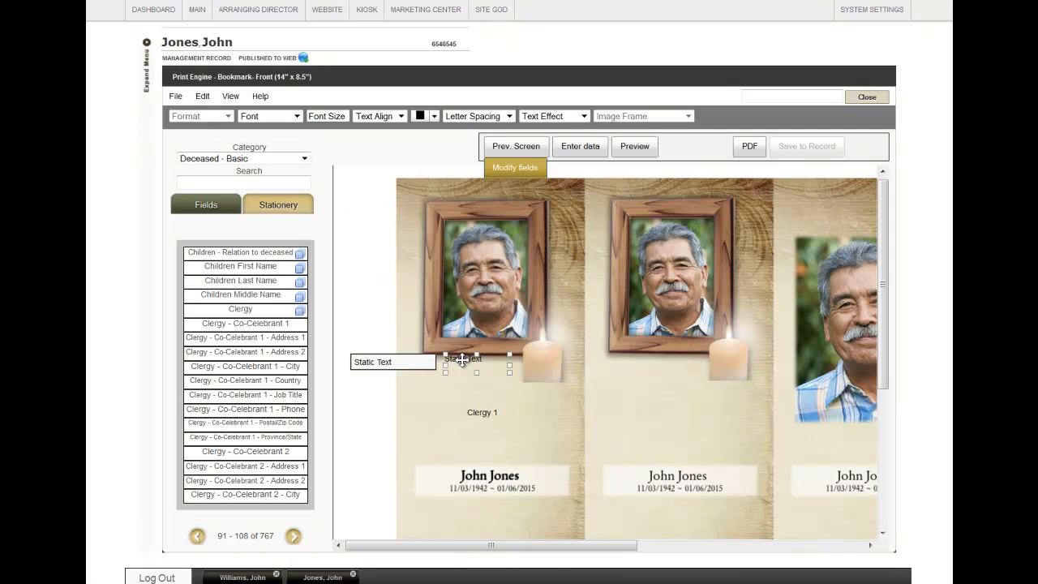
{"action": "left_click", "coordinate": [579, 152]}
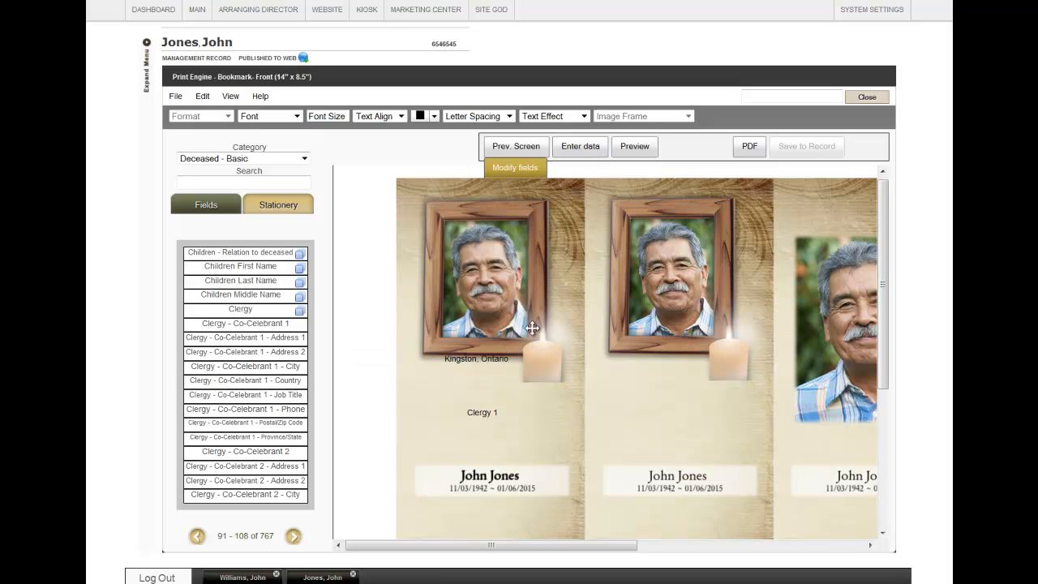
{"action": "left_click_drag", "start_coordinate": [482, 358], "coordinate": [491, 390]}
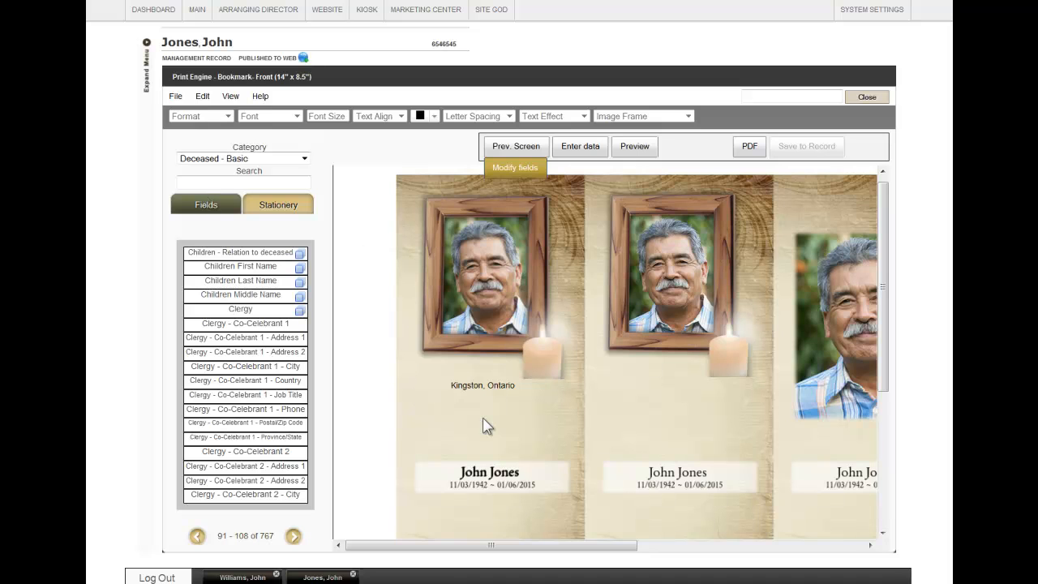
Start adding a prayer and filter the prayer list to the General category.
{"action": "right_click", "coordinate": [429, 355]}
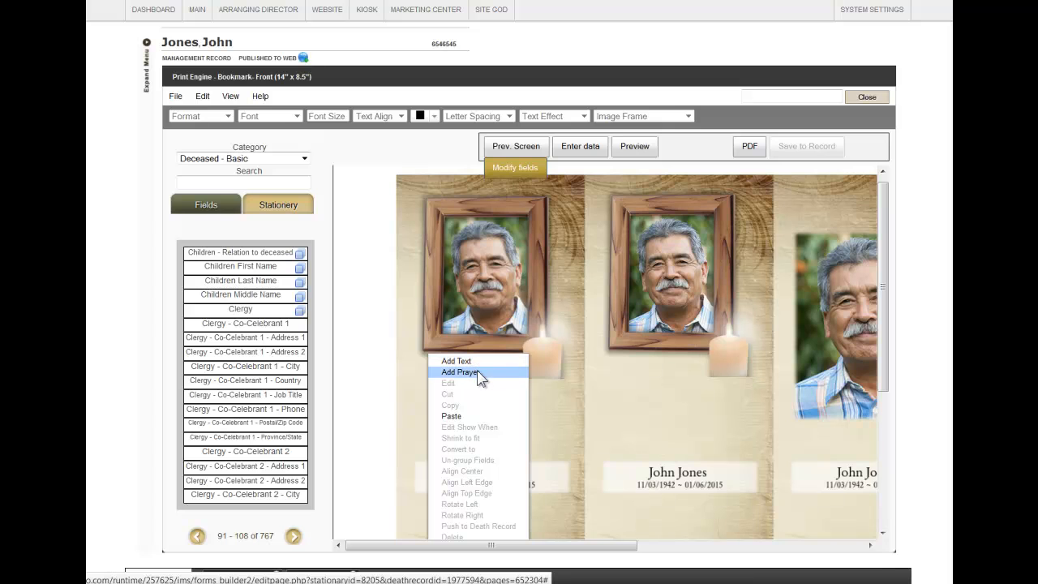
{"action": "left_click", "coordinate": [419, 384]}
{"action": "left_click", "coordinate": [203, 96]}
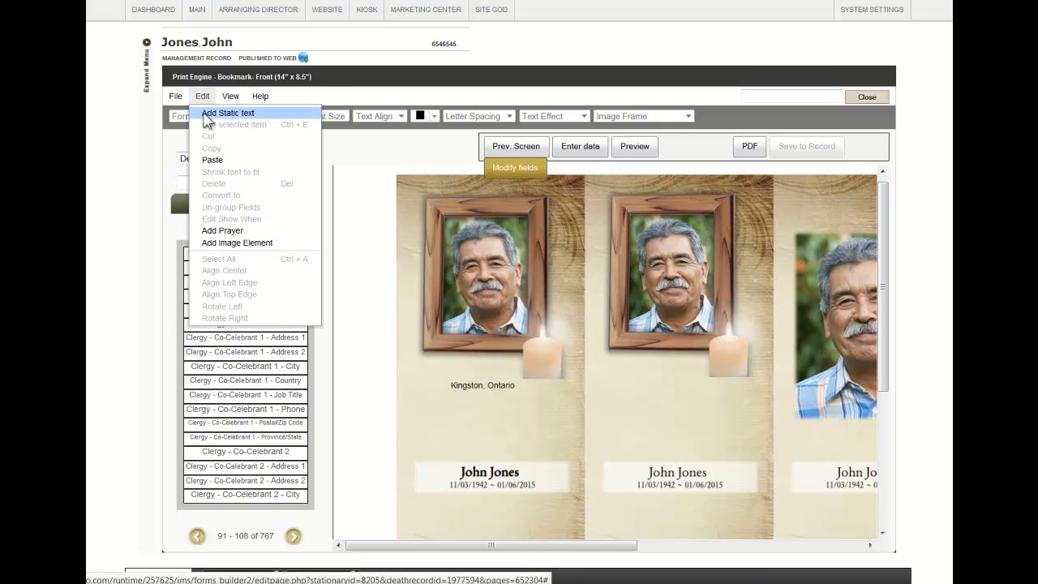
{"action": "left_click", "coordinate": [234, 231]}
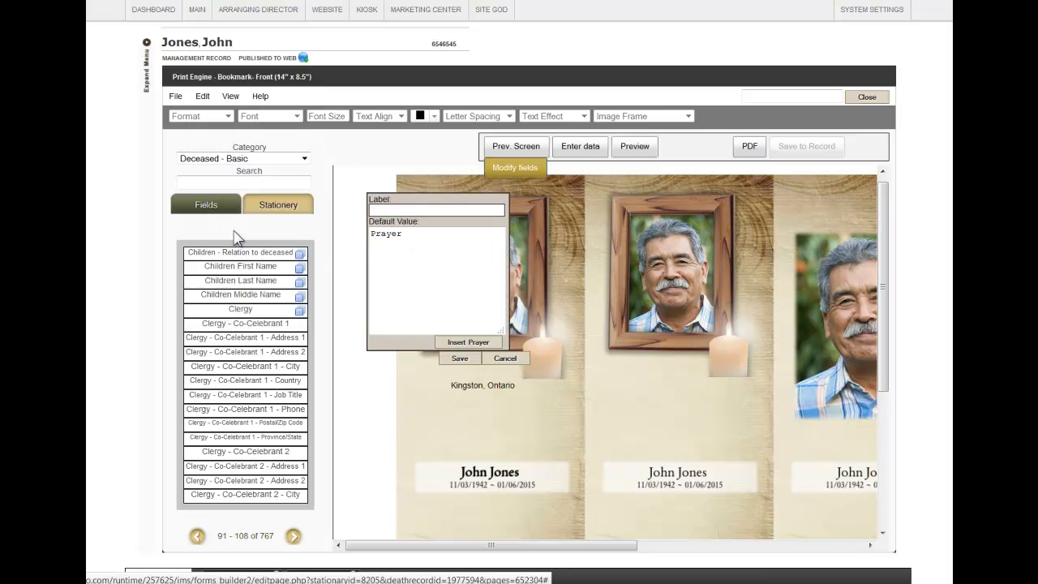
{"action": "left_click", "coordinate": [459, 344]}
{"action": "left_click", "coordinate": [597, 218]}
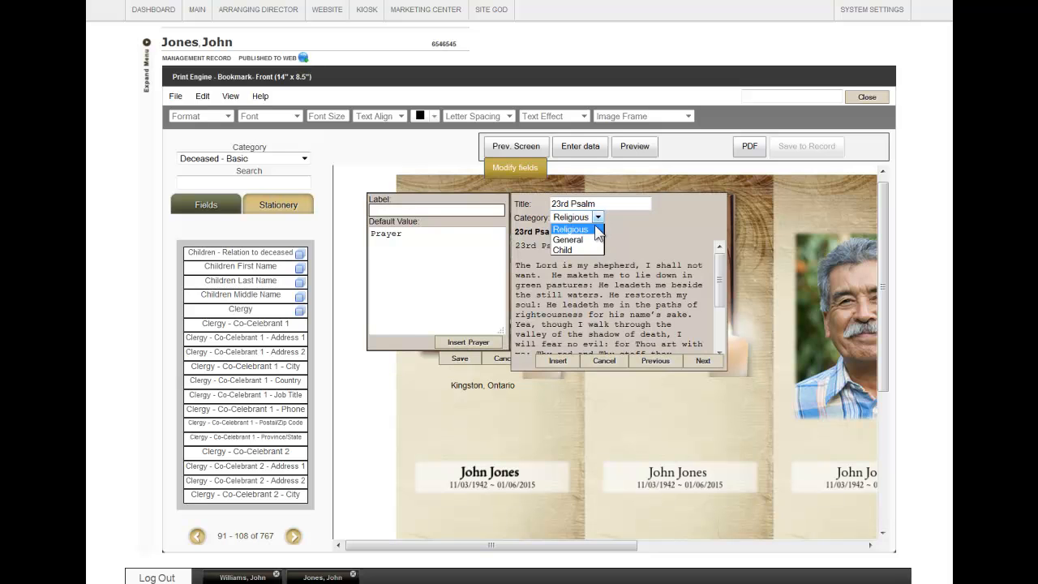
{"action": "left_click", "coordinate": [592, 243]}
Browse to the 'I died but my love does not die' prayer, insert it and save.
{"action": "left_click", "coordinate": [702, 360]}
{"action": "left_click", "coordinate": [702, 361]}
{"action": "left_click", "coordinate": [702, 361]}
{"action": "left_click", "coordinate": [703, 361]}
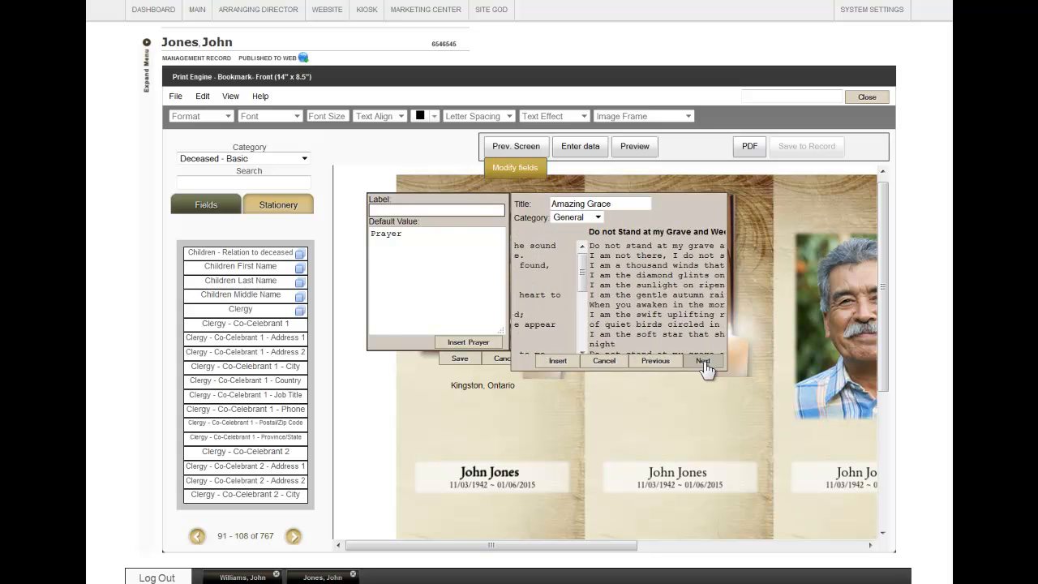
{"action": "left_click", "coordinate": [703, 362]}
{"action": "left_click", "coordinate": [556, 361]}
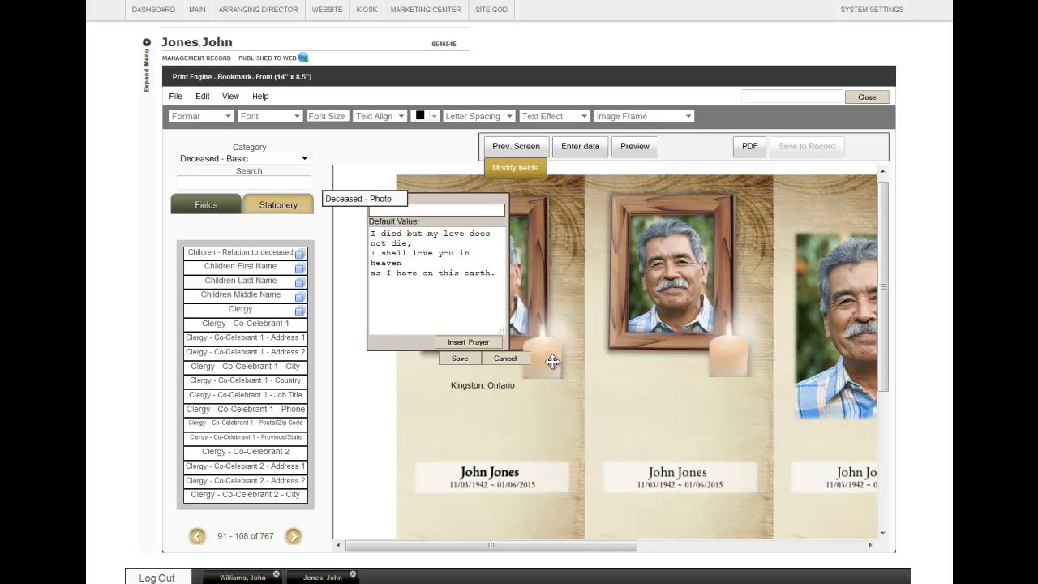
{"action": "left_click", "coordinate": [459, 358]}
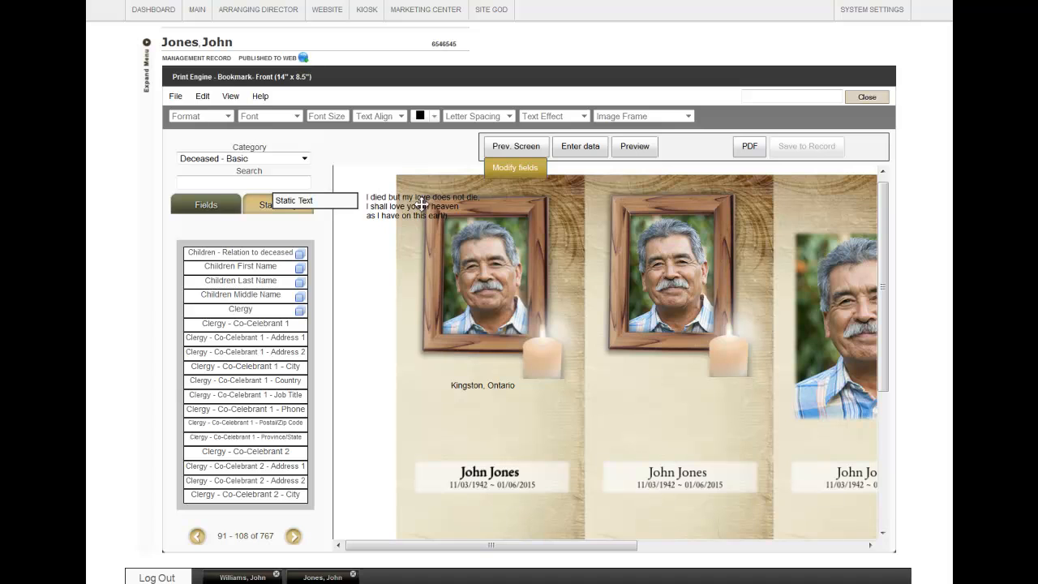
Move the prayer text onto the first bookmark below Kingston, Ontario.
{"action": "left_click_drag", "start_coordinate": [416, 206], "coordinate": [428, 241]}
{"action": "left_click_drag", "start_coordinate": [503, 395], "coordinate": [486, 419]}
{"action": "left_click", "coordinate": [485, 420]}
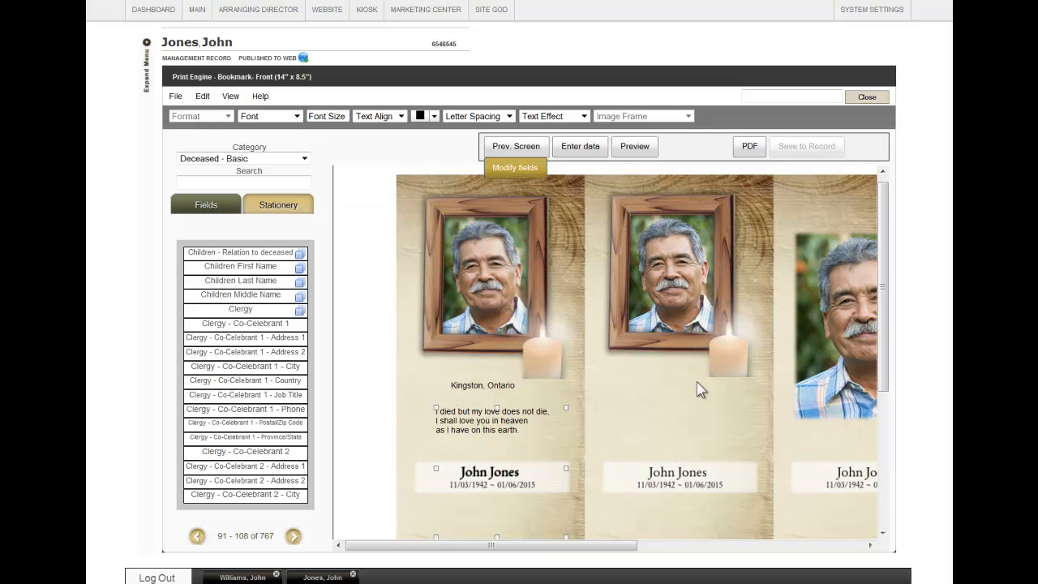
Add an image element using the Arrow Left image from the Structural category and save it.
{"action": "left_click", "coordinate": [202, 96]}
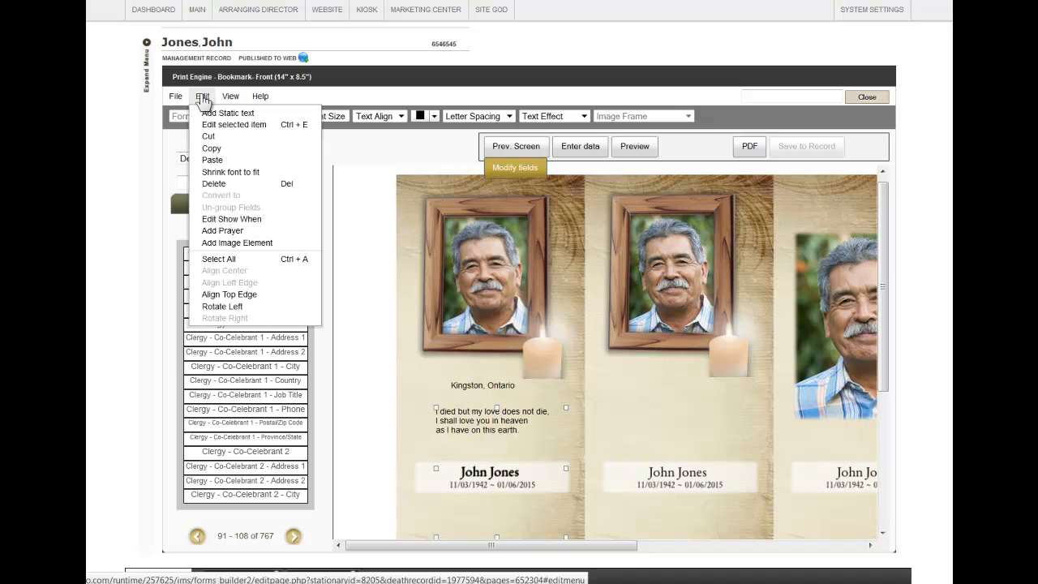
{"action": "left_click", "coordinate": [237, 242]}
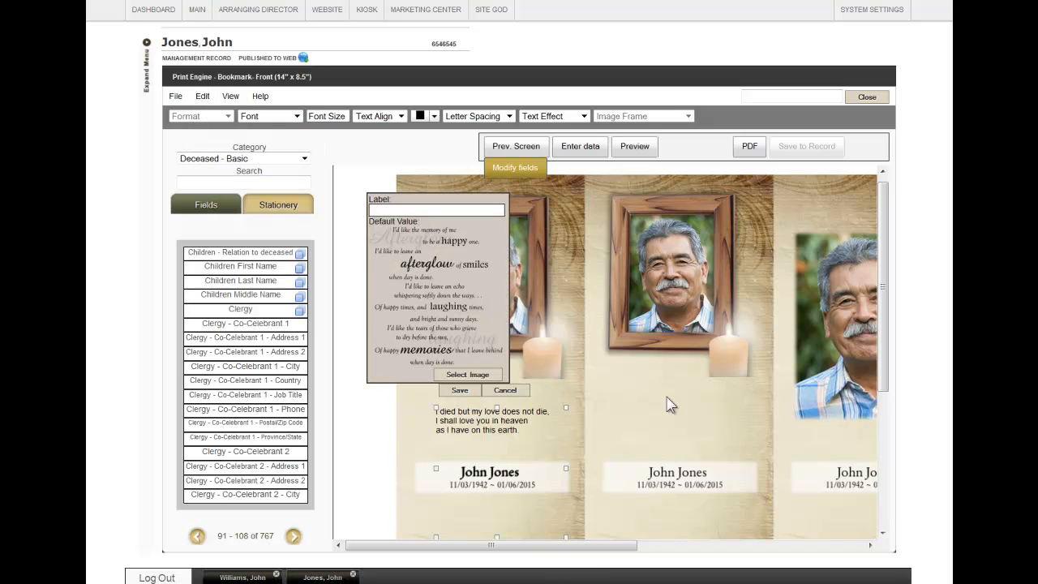
{"action": "left_click", "coordinate": [476, 378]}
{"action": "left_click", "coordinate": [577, 216]}
{"action": "left_click", "coordinate": [588, 237]}
{"action": "left_click", "coordinate": [673, 359]}
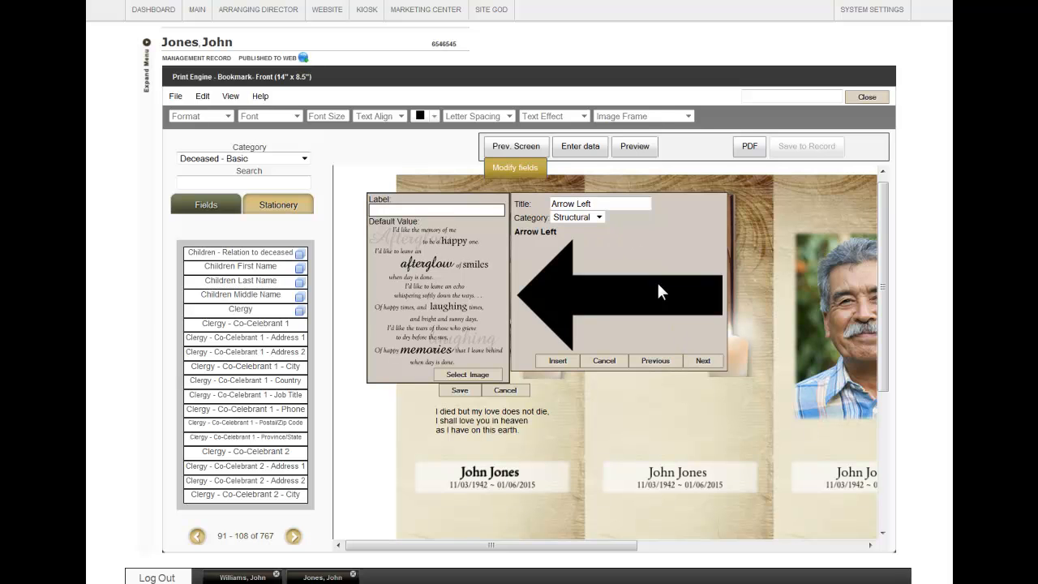
{"action": "left_click", "coordinate": [558, 360]}
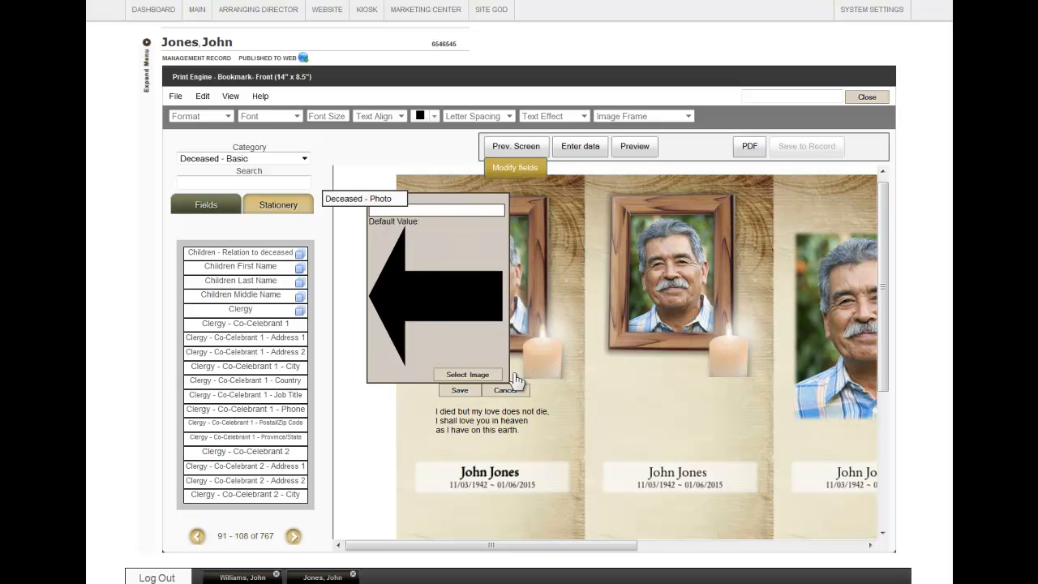
{"action": "left_click", "coordinate": [474, 376]}
{"action": "left_click", "coordinate": [459, 390]}
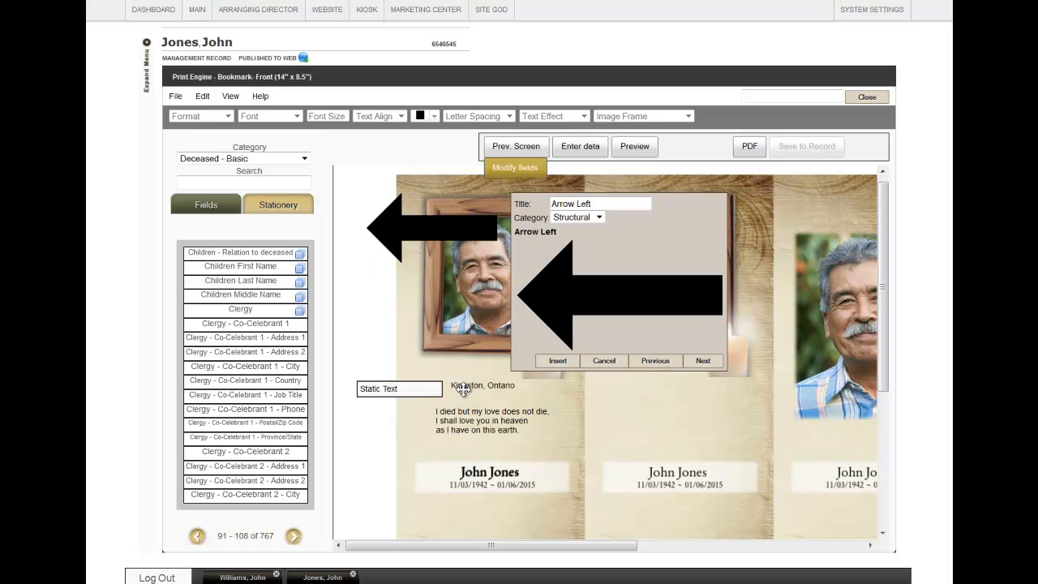
Close the image dialog, move the left arrow onto the second bookmark above the name, and save the bookmark.
{"action": "left_click", "coordinate": [614, 361]}
{"action": "left_click_drag", "start_coordinate": [616, 368], "coordinate": [672, 417]}
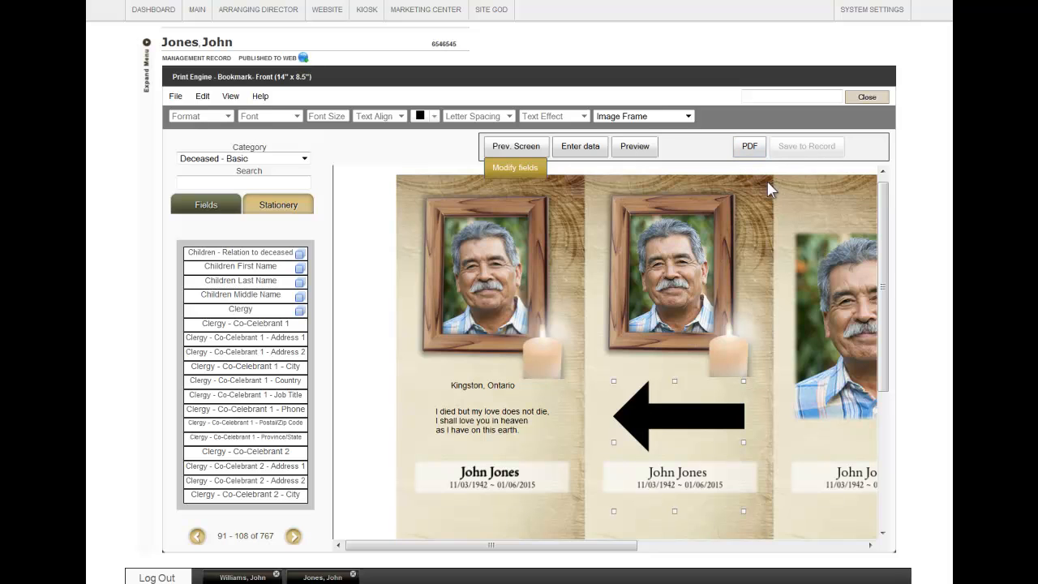
{"action": "left_click", "coordinate": [173, 97]}
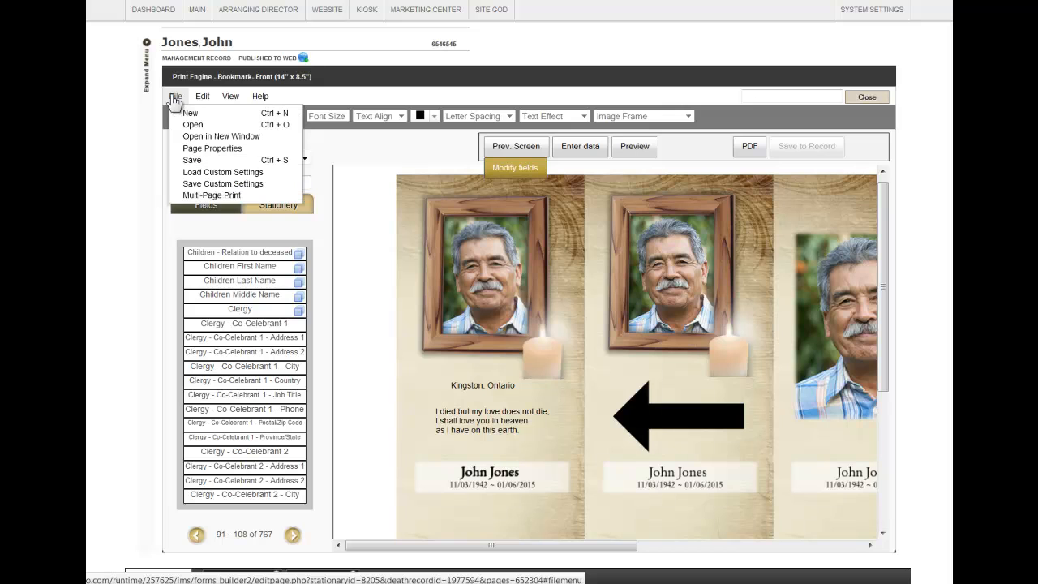
{"action": "left_click", "coordinate": [192, 160]}
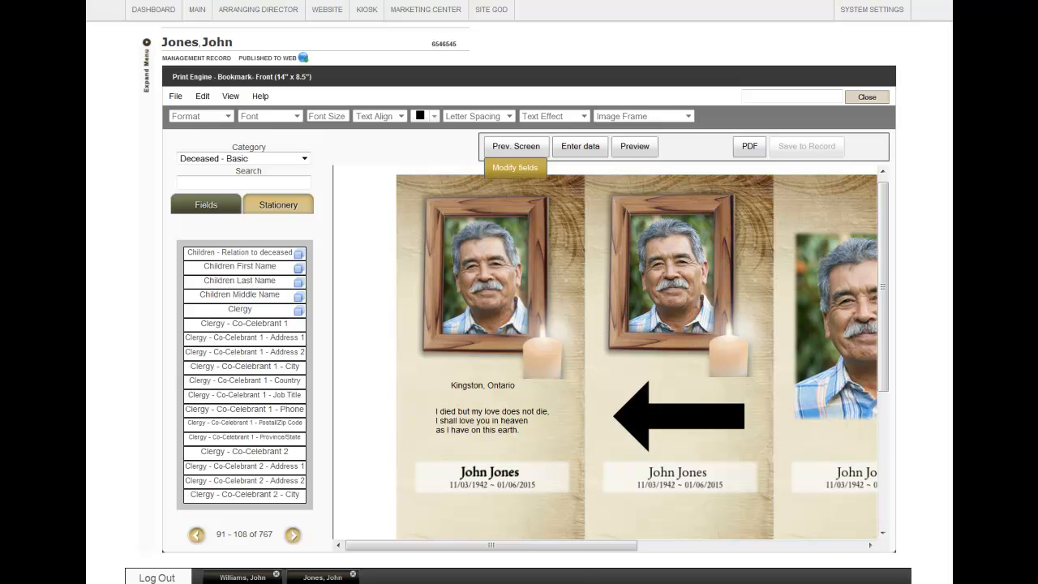
{"action": "left_click", "coordinate": [177, 97]}
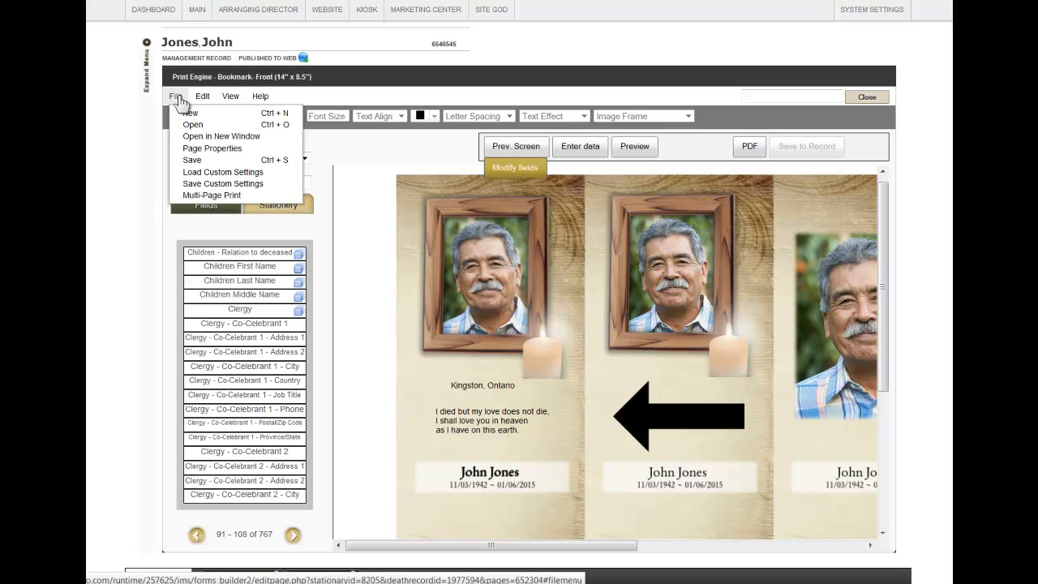
{"action": "left_click", "coordinate": [200, 185]}
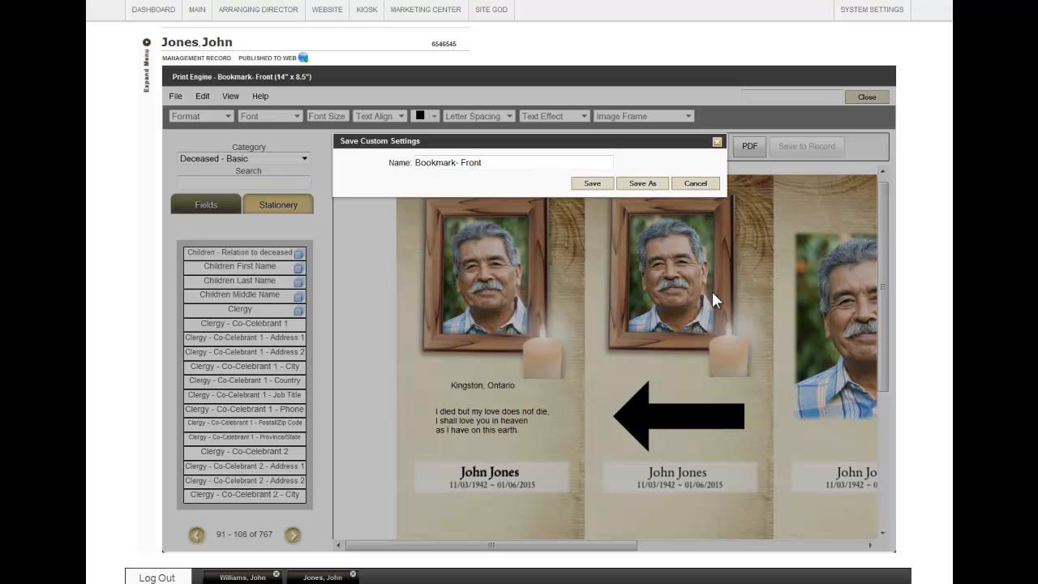
{"action": "left_click", "coordinate": [695, 184]}
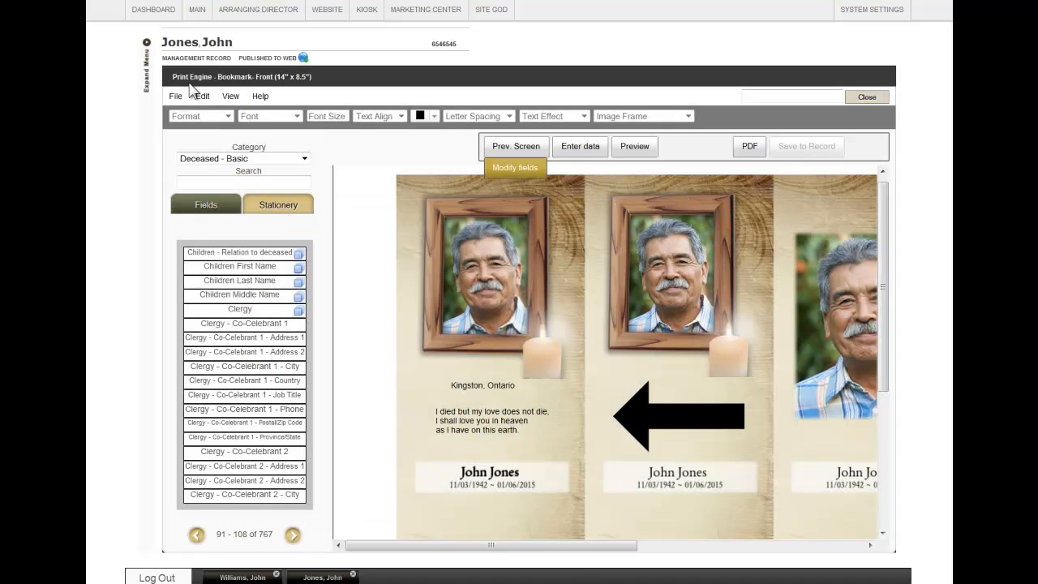
Start a multi-page print of the bookmark.
{"action": "left_click", "coordinate": [175, 95]}
{"action": "left_click", "coordinate": [174, 98]}
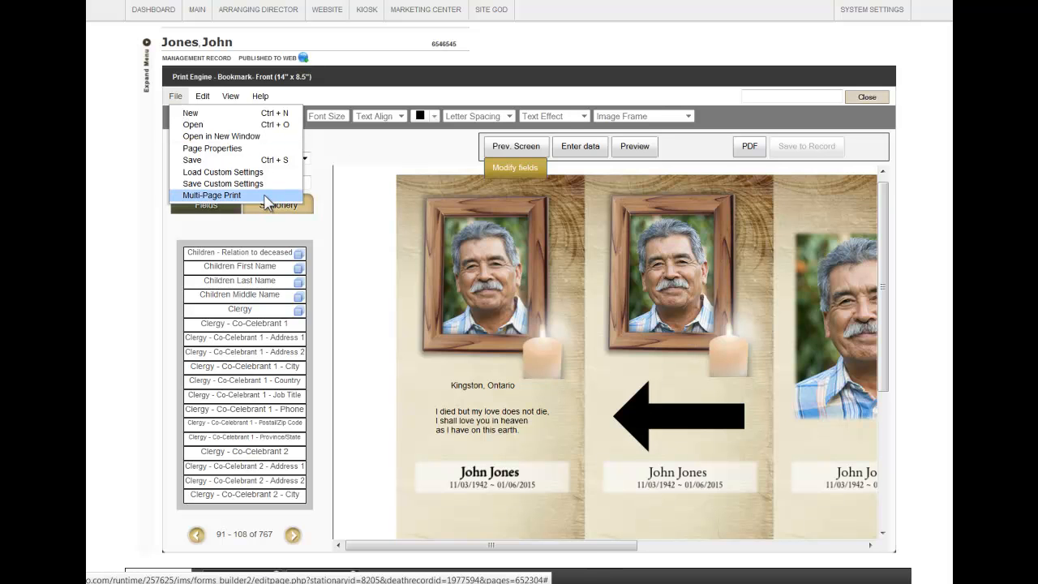